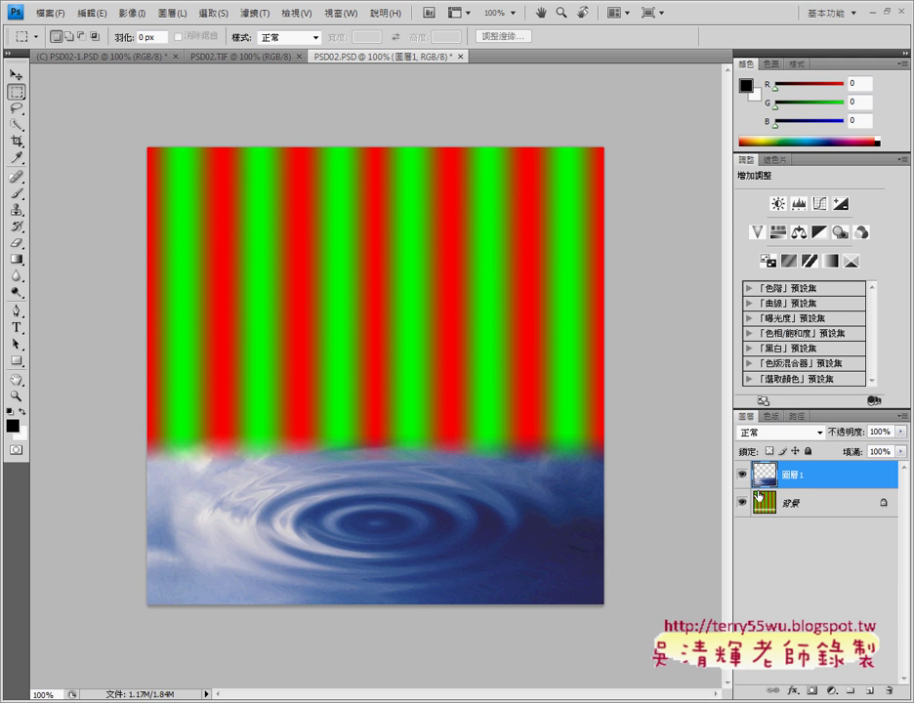
Toggle the water layer's visibility off and on, then marquee-select the bottom water area and deselect it
{"action": "left_click", "coordinate": [742, 474]}
{"action": "left_click", "coordinate": [742, 475]}
{"action": "left_click_drag", "start_coordinate": [137, 448], "coordinate": [610, 607]}
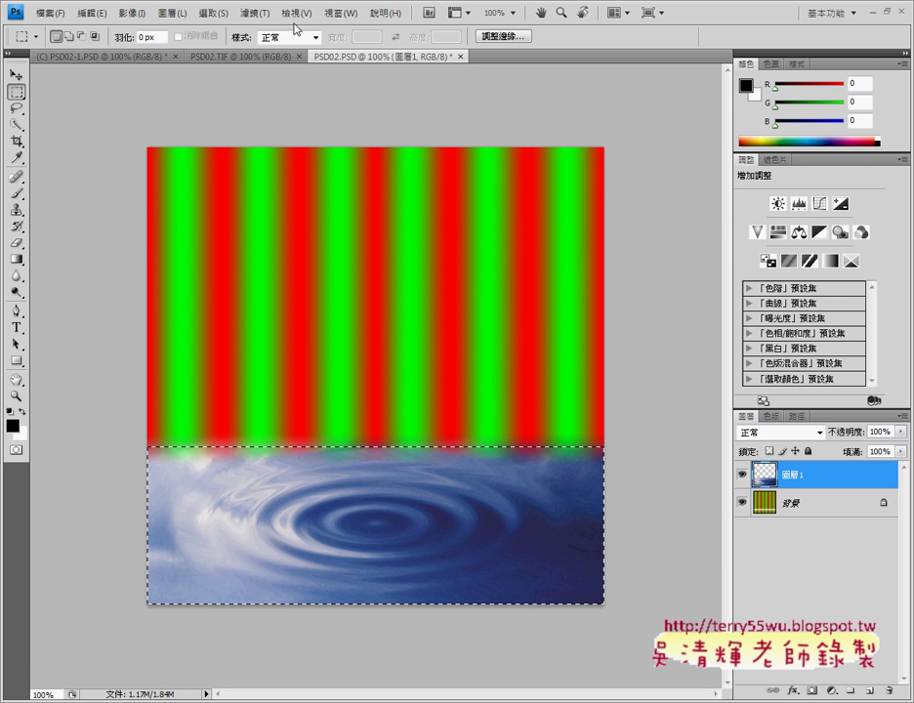
{"action": "key", "text": "ctrl+d"}
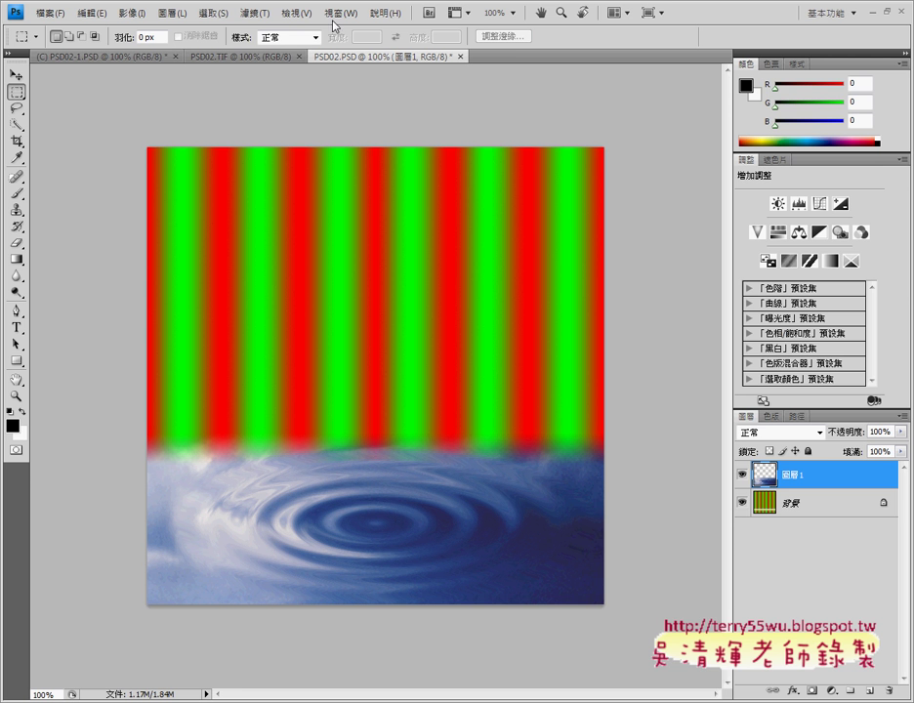
Reselect the water area, clear it with Select > Deselect, and switch to PSD02-1.PSD
{"action": "left_click_drag", "start_coordinate": [146, 452], "coordinate": [286, 523]}
{"action": "left_click_drag", "start_coordinate": [643, 607], "coordinate": [147, 452]}
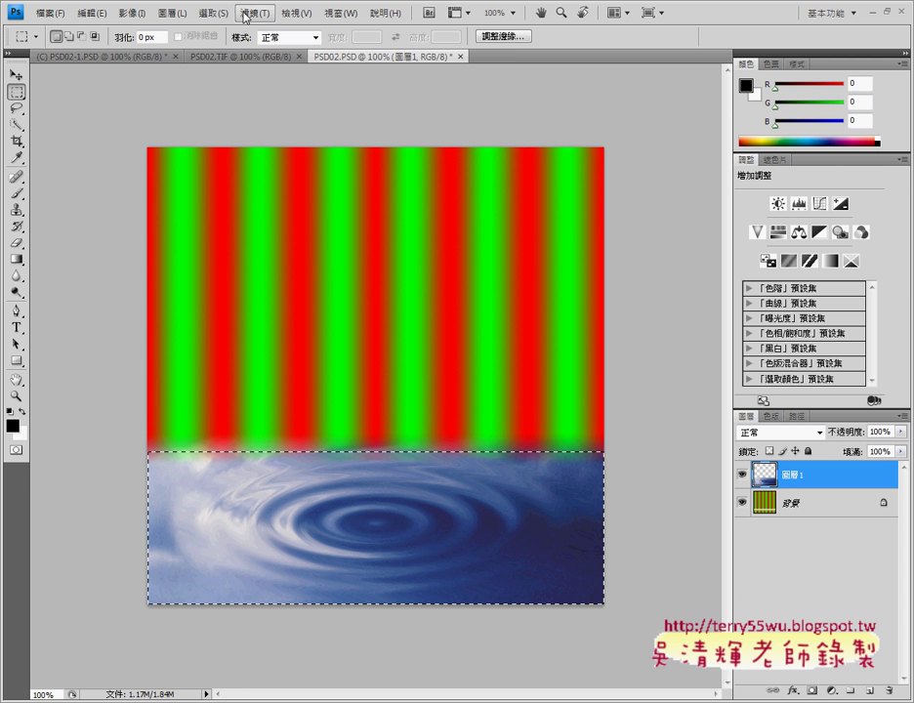
{"action": "left_click", "coordinate": [213, 12]}
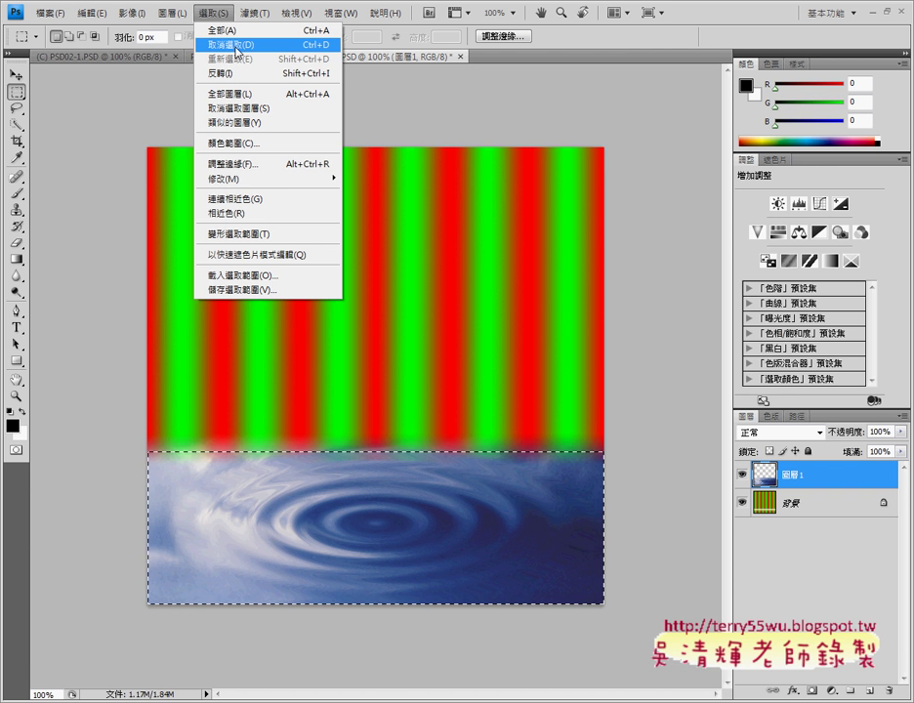
{"action": "left_click", "coordinate": [236, 46]}
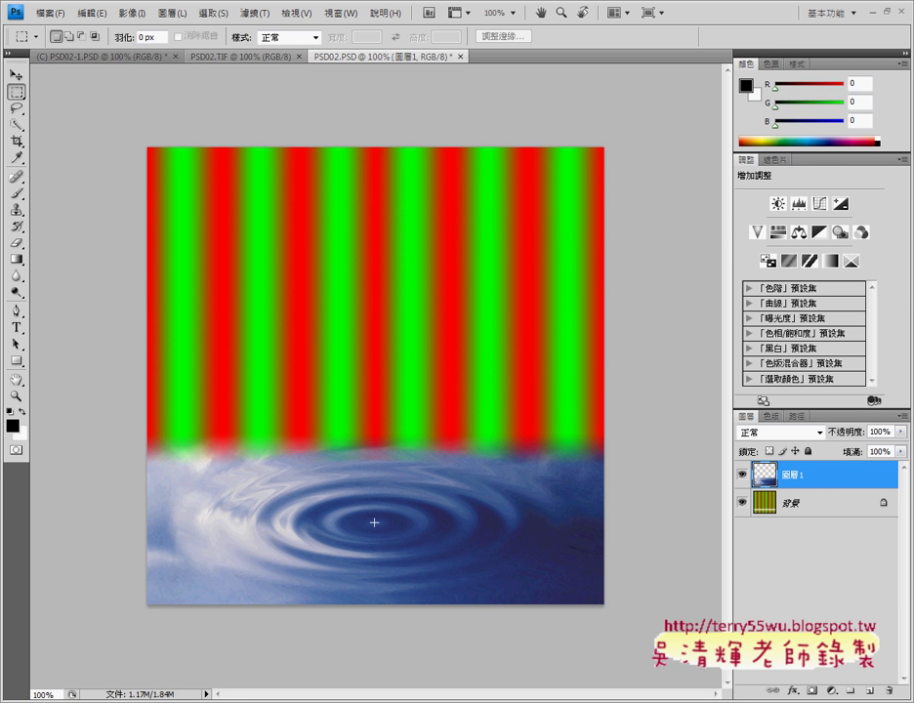
{"action": "left_click", "coordinate": [110, 61]}
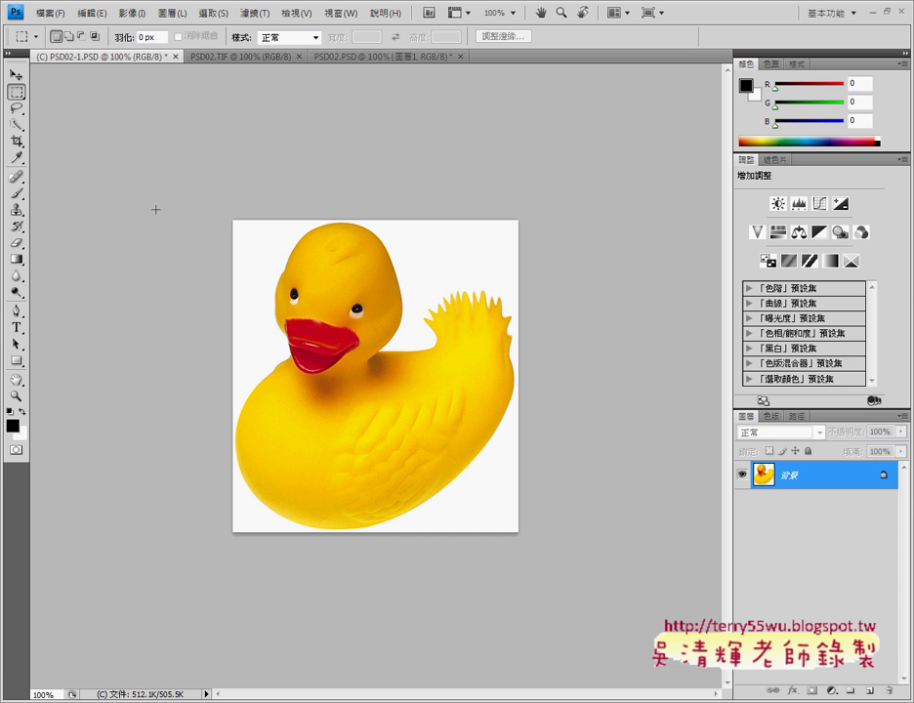
{"action": "left_click", "coordinate": [15, 125]}
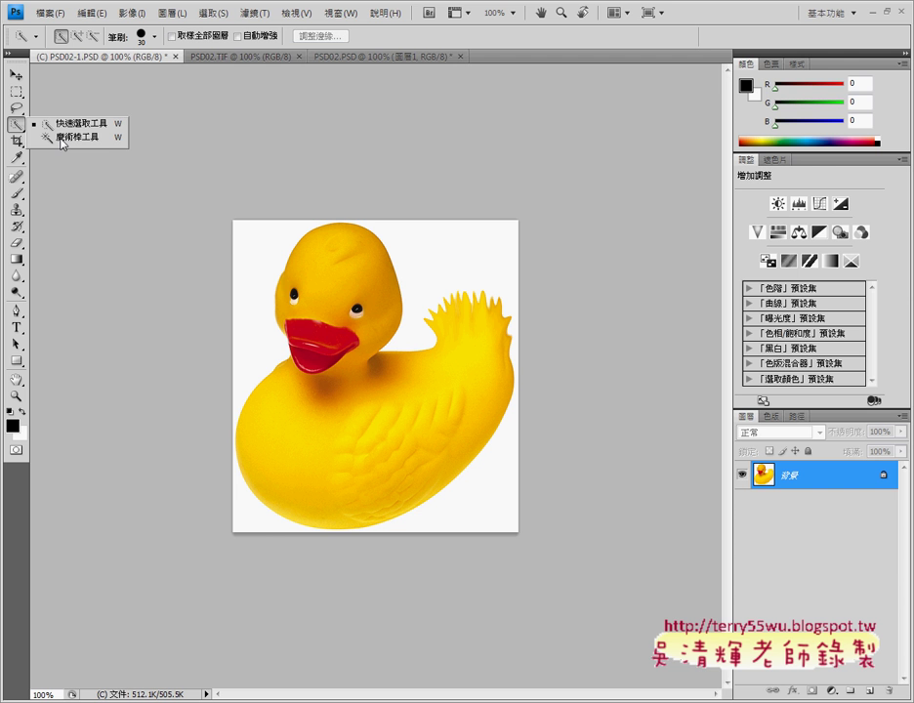
{"action": "left_click", "coordinate": [76, 125]}
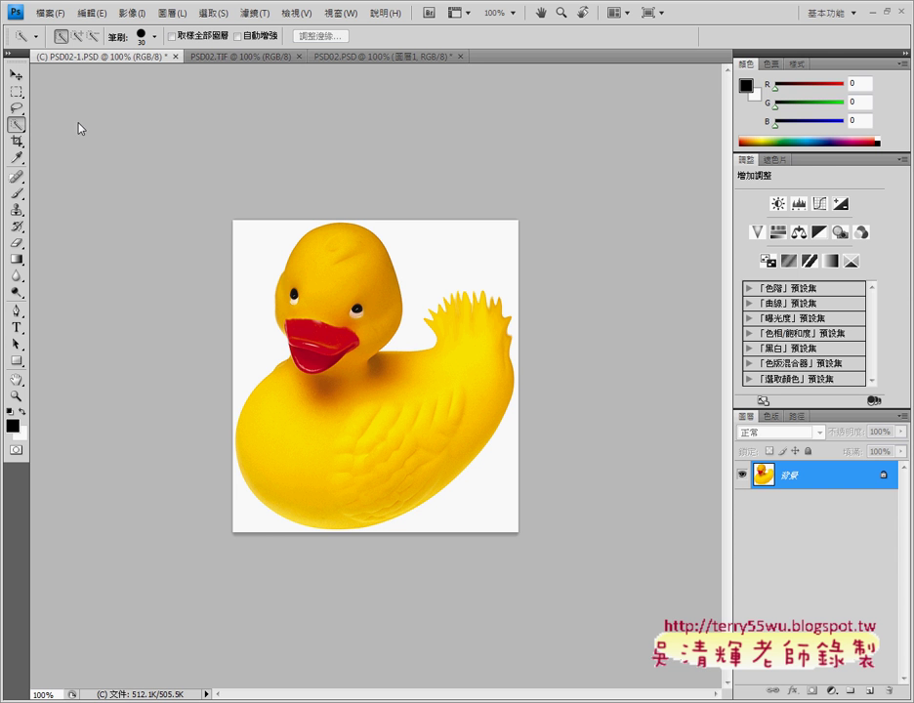
{"action": "left_click", "coordinate": [255, 247]}
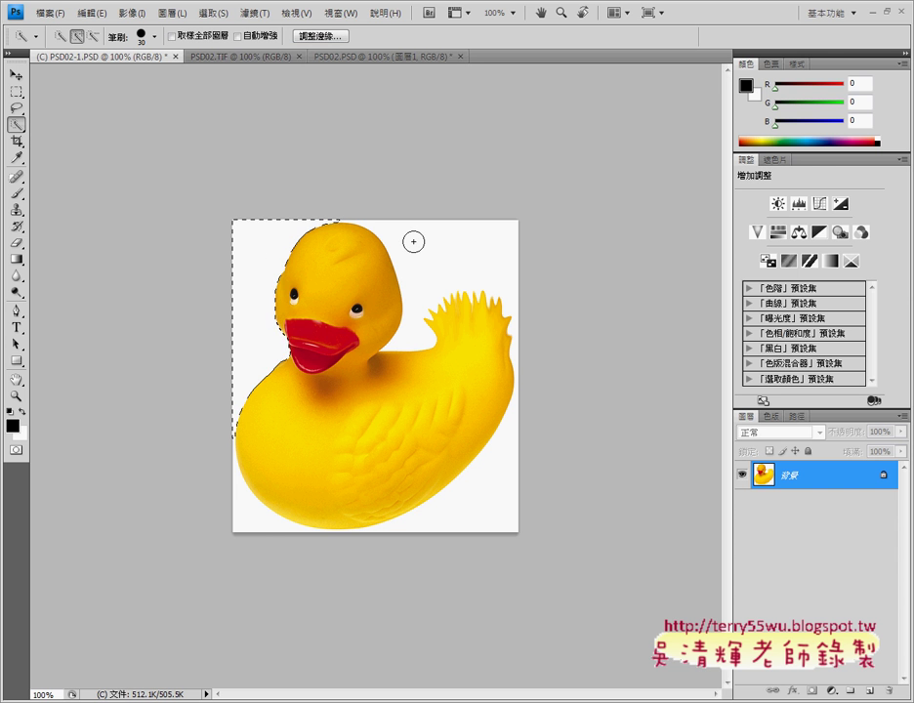
{"action": "left_click_drag", "start_coordinate": [414, 241], "coordinate": [481, 476]}
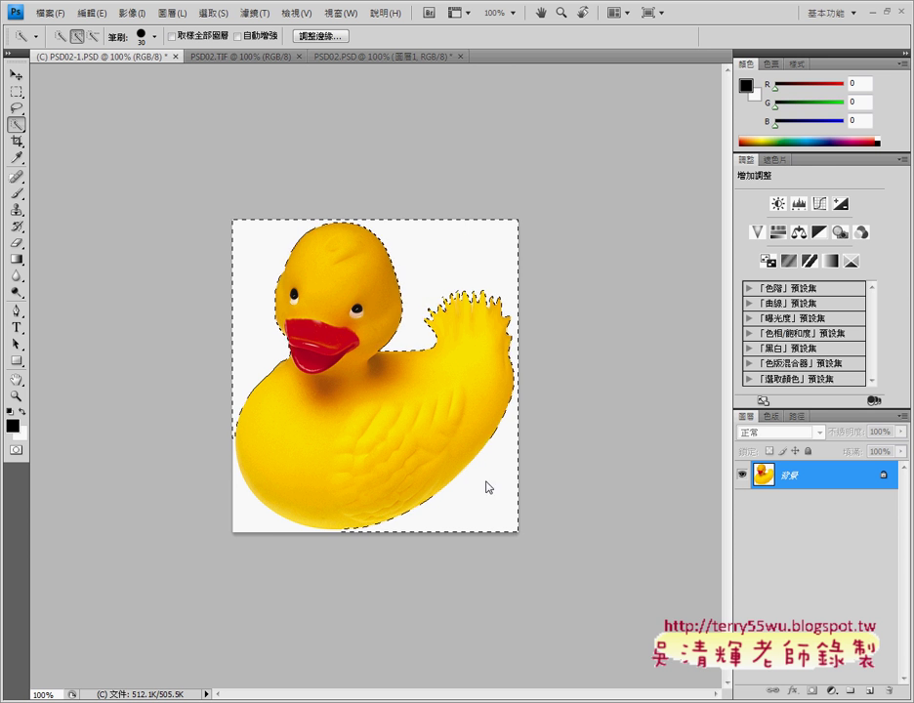
{"action": "left_click", "coordinate": [245, 523]}
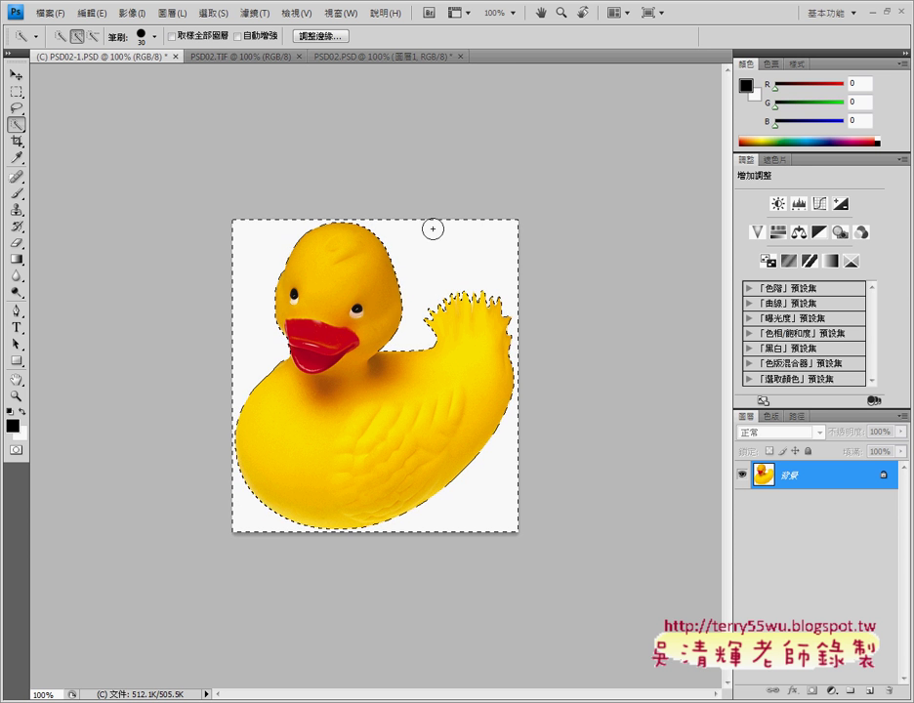
{"action": "left_click", "coordinate": [211, 12]}
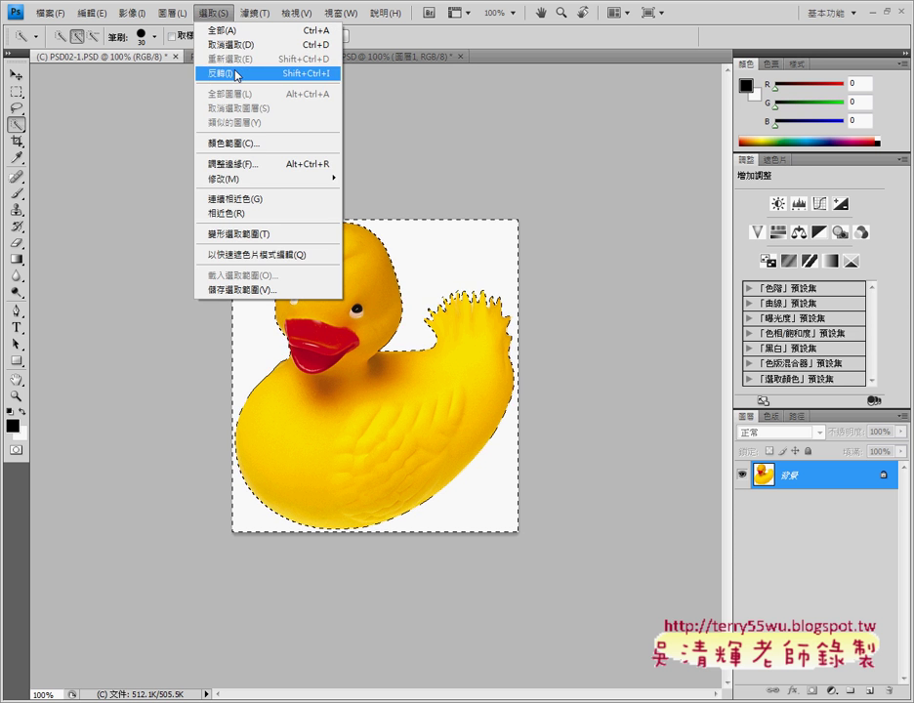
{"action": "left_click", "coordinate": [236, 74]}
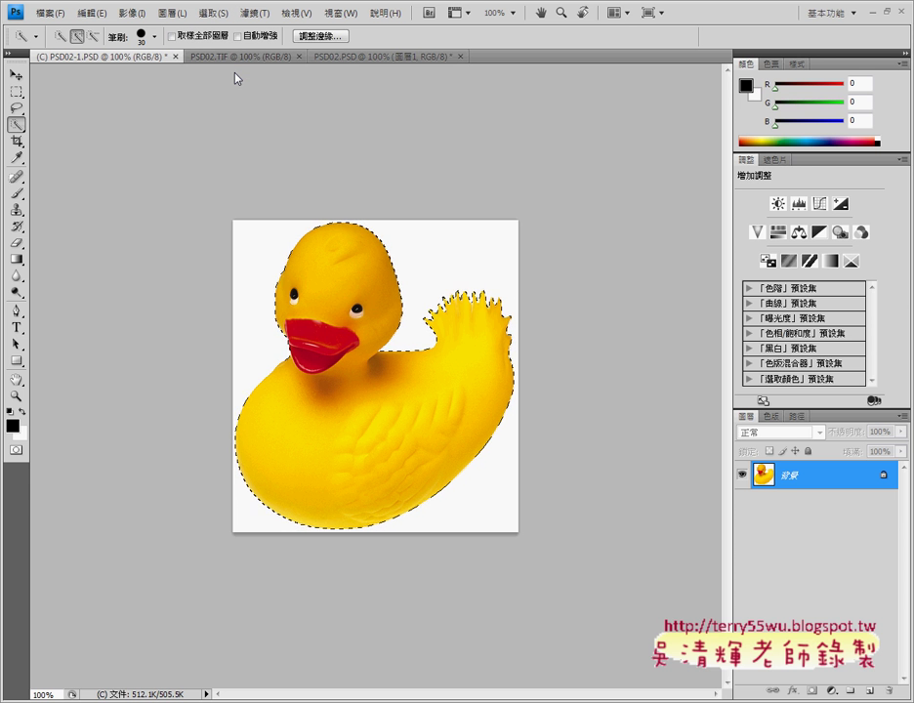
{"action": "left_click", "coordinate": [211, 13]}
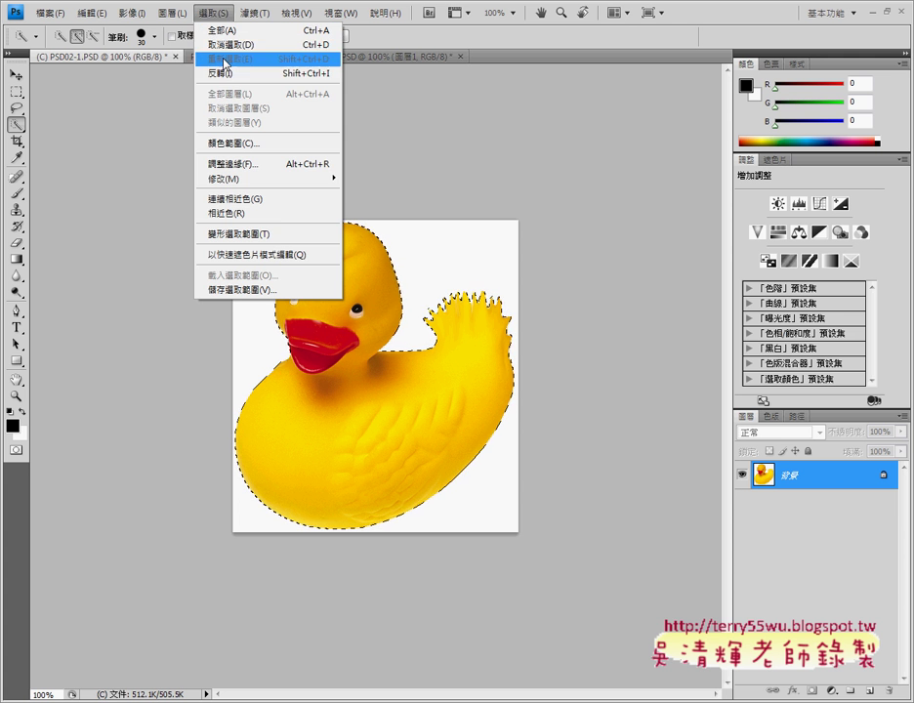
{"action": "left_click", "coordinate": [233, 45]}
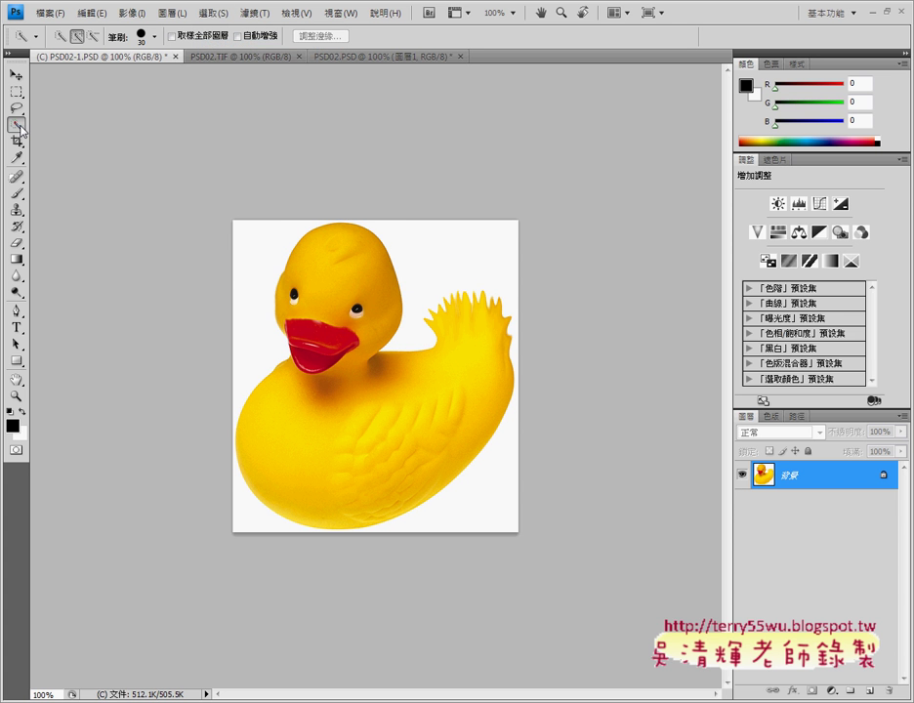
{"action": "left_click_drag", "start_coordinate": [20, 130], "coordinate": [71, 142]}
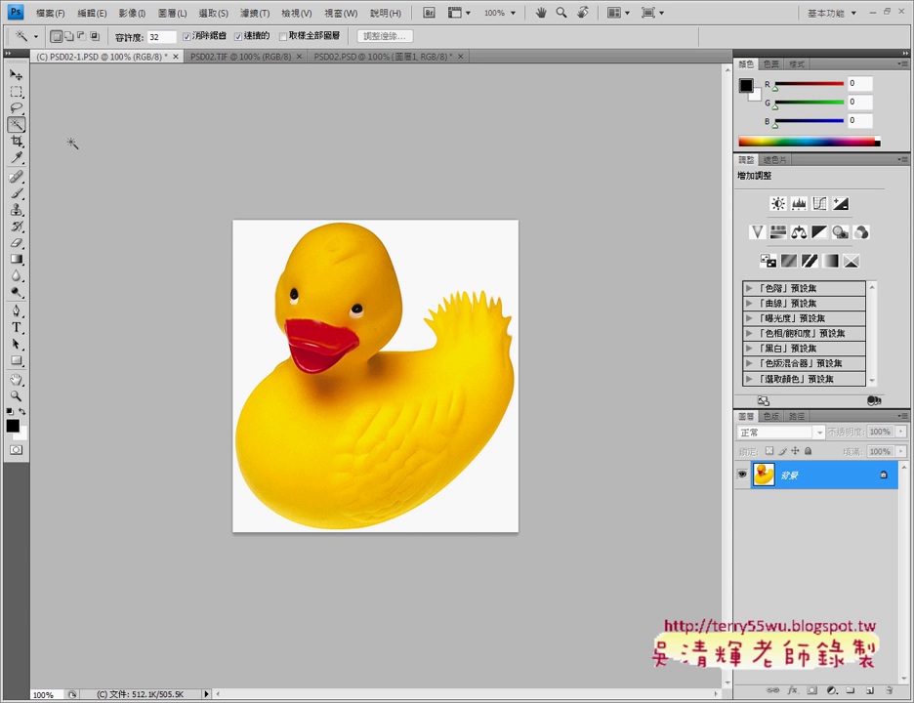
Magic Wand the white background and invert the selection to isolate the duck, then return to PSD02.PSD
{"action": "left_click", "coordinate": [260, 250]}
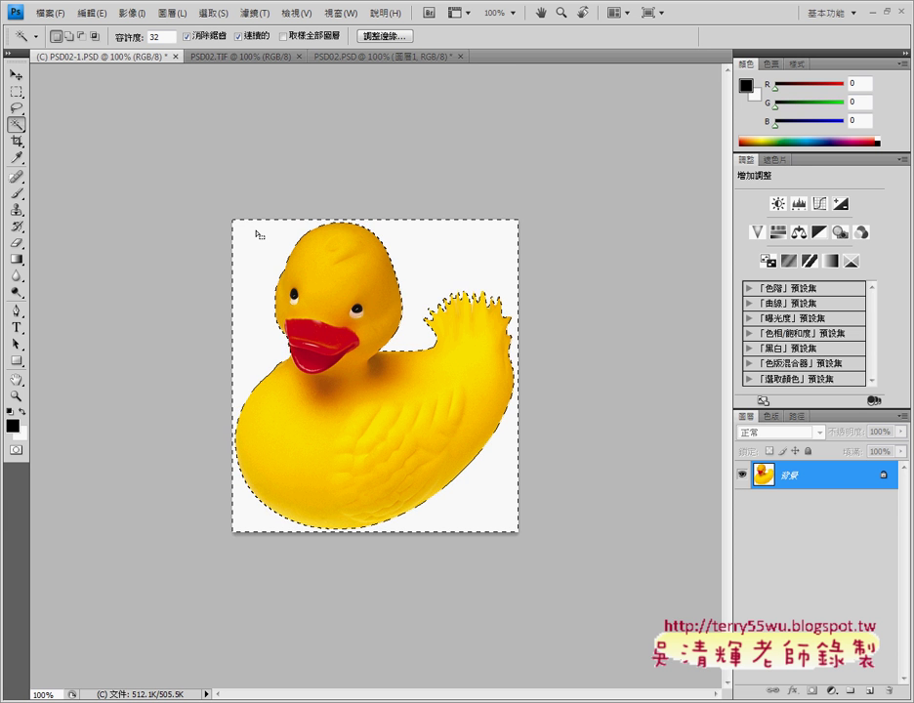
{"action": "right_click", "coordinate": [17, 125]}
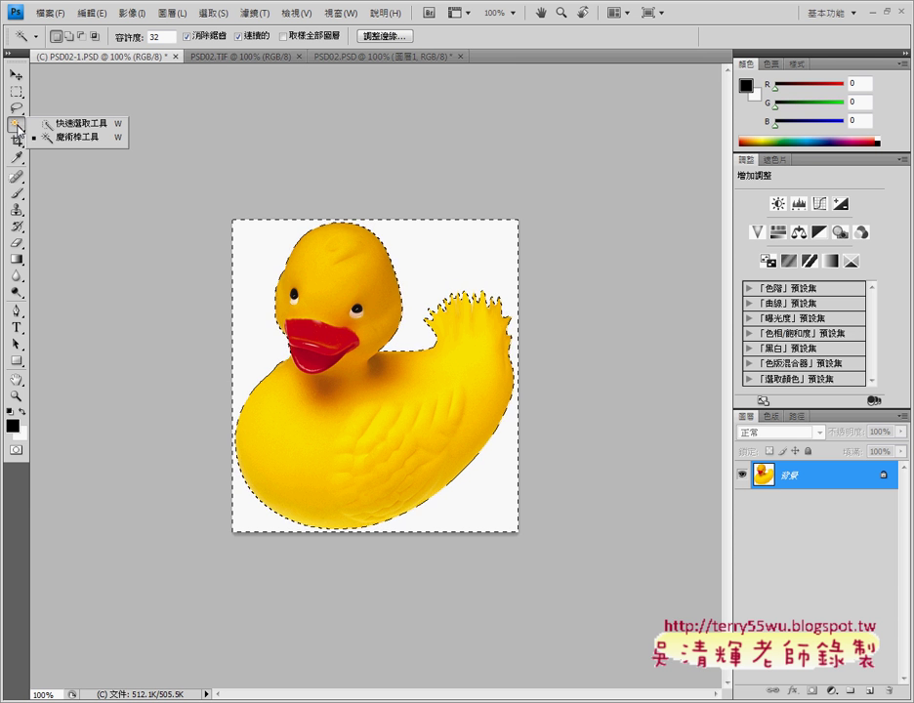
{"action": "left_click", "coordinate": [217, 16]}
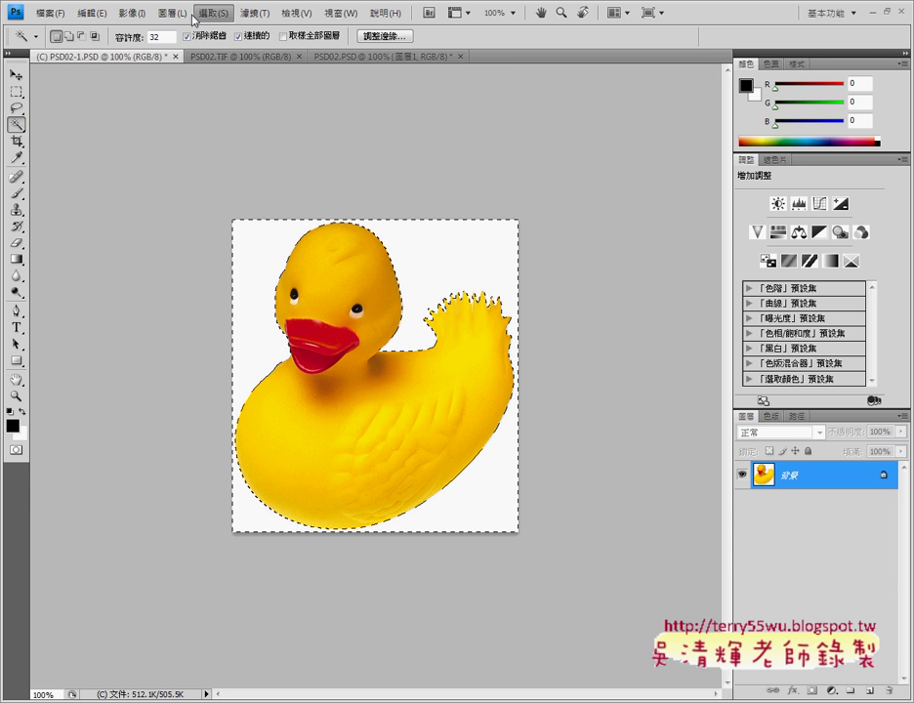
{"action": "left_click", "coordinate": [217, 17]}
{"action": "left_click", "coordinate": [232, 74]}
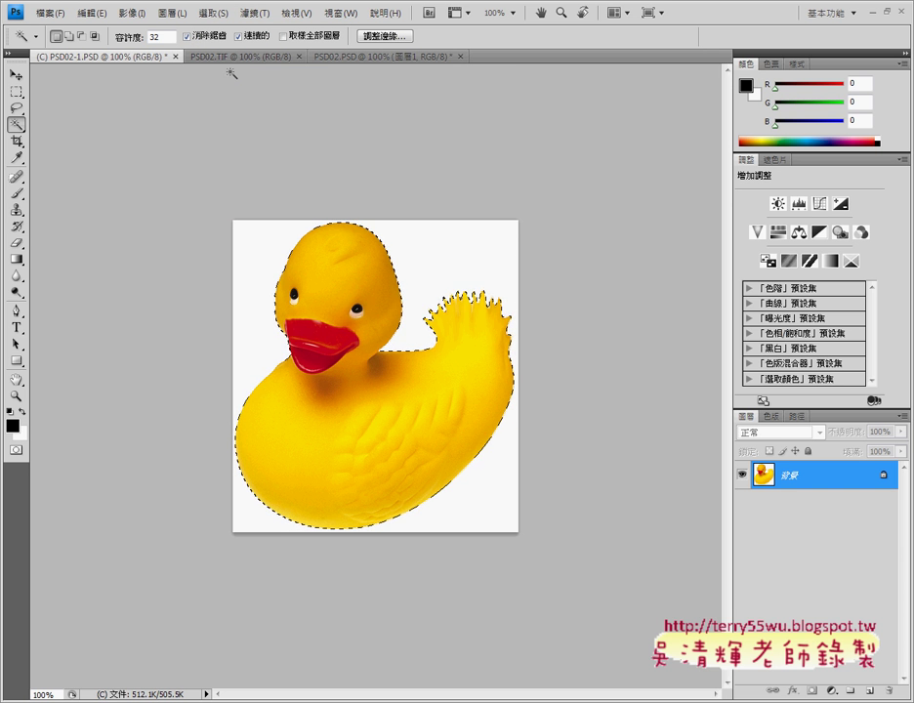
{"action": "left_click", "coordinate": [347, 58]}
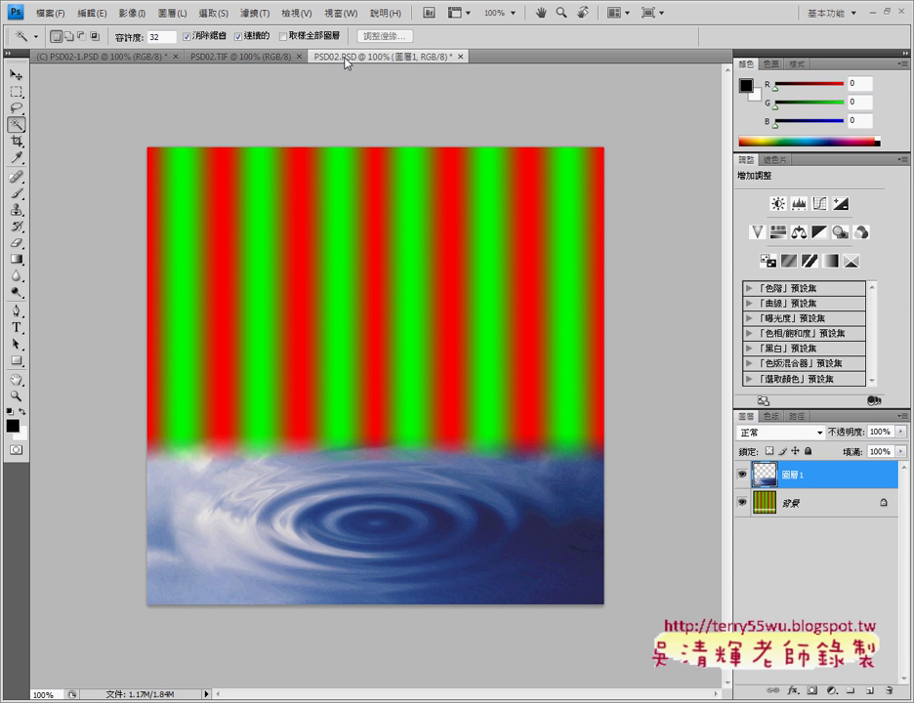
Paste the duck into PSD02.PSD as a new layer, then view the reference PSD02.TIF
{"action": "key", "text": "ctrl+v"}
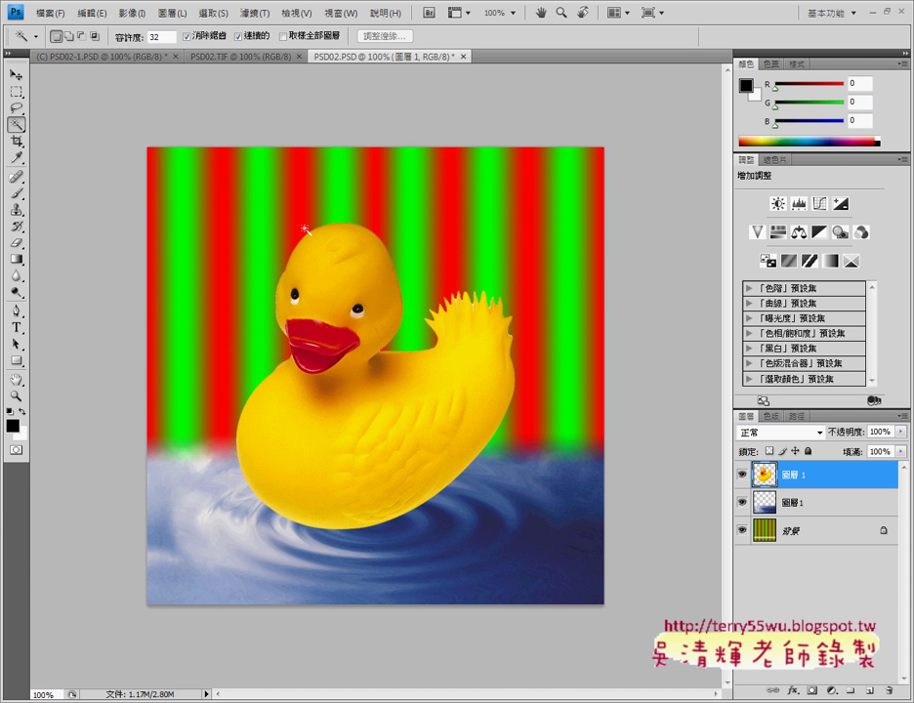
{"action": "left_click", "coordinate": [228, 57]}
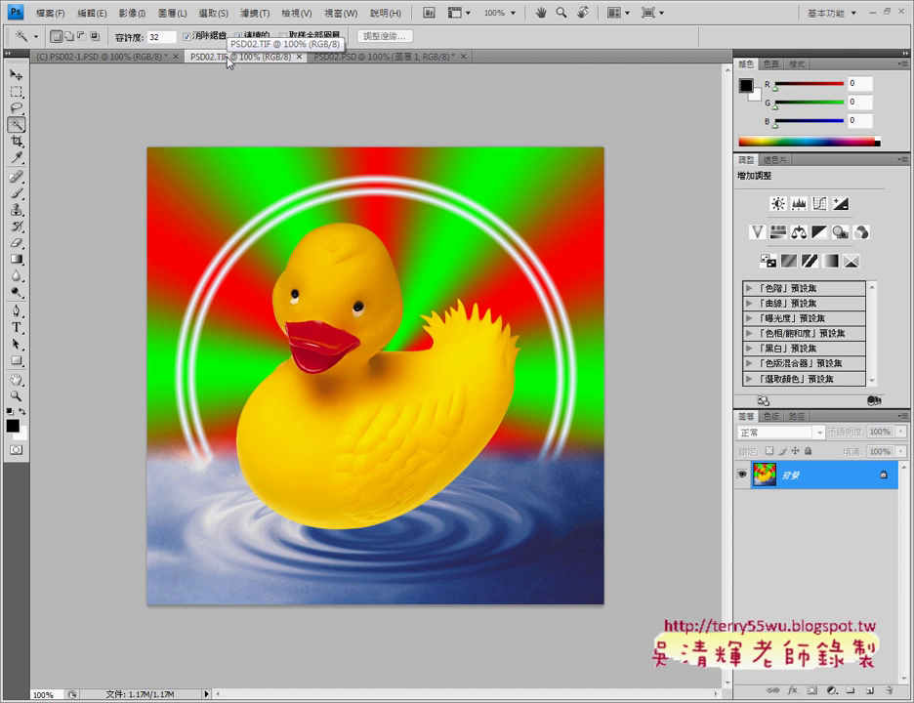
In PSD02.PSD, hide both 圖層 1 layers, check the instructions PDF, and select the 背景 layer
{"action": "left_click", "coordinate": [369, 58]}
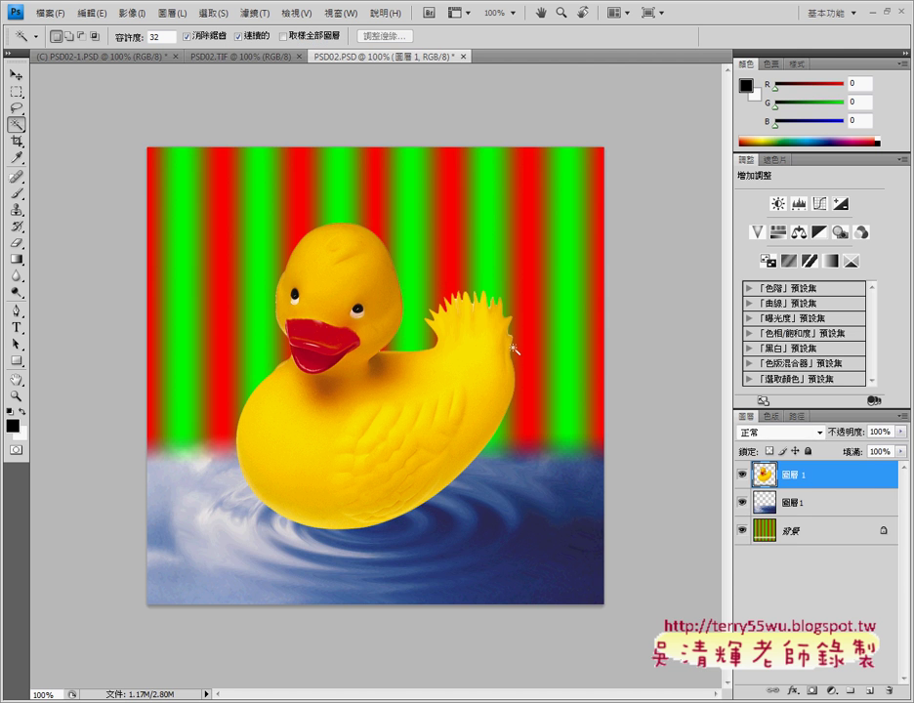
{"action": "left_click", "coordinate": [742, 474]}
{"action": "left_click", "coordinate": [742, 501]}
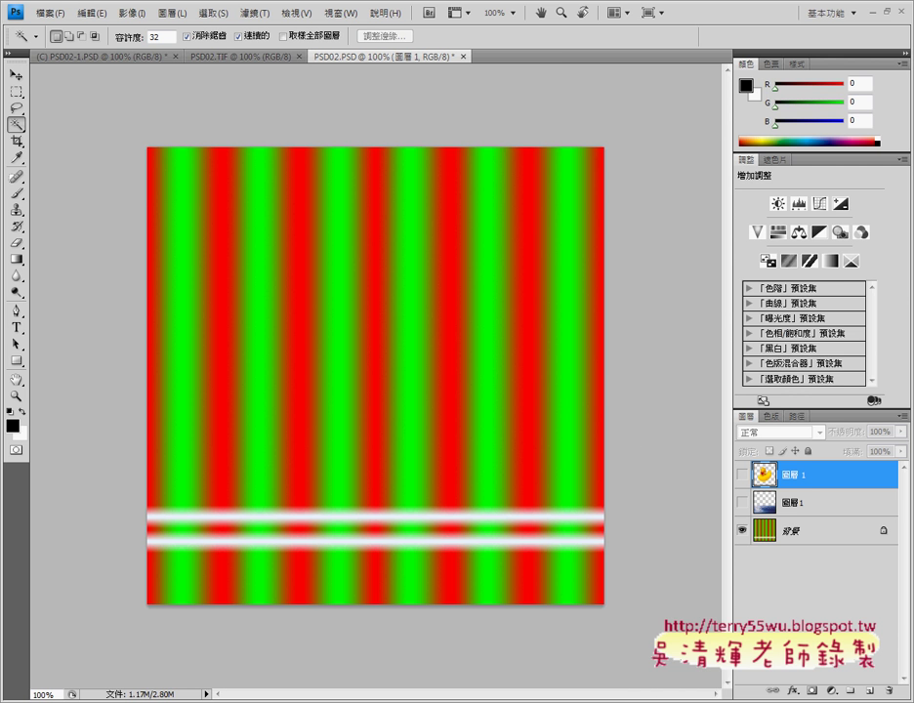
{"action": "key", "text": "alt+Tab"}
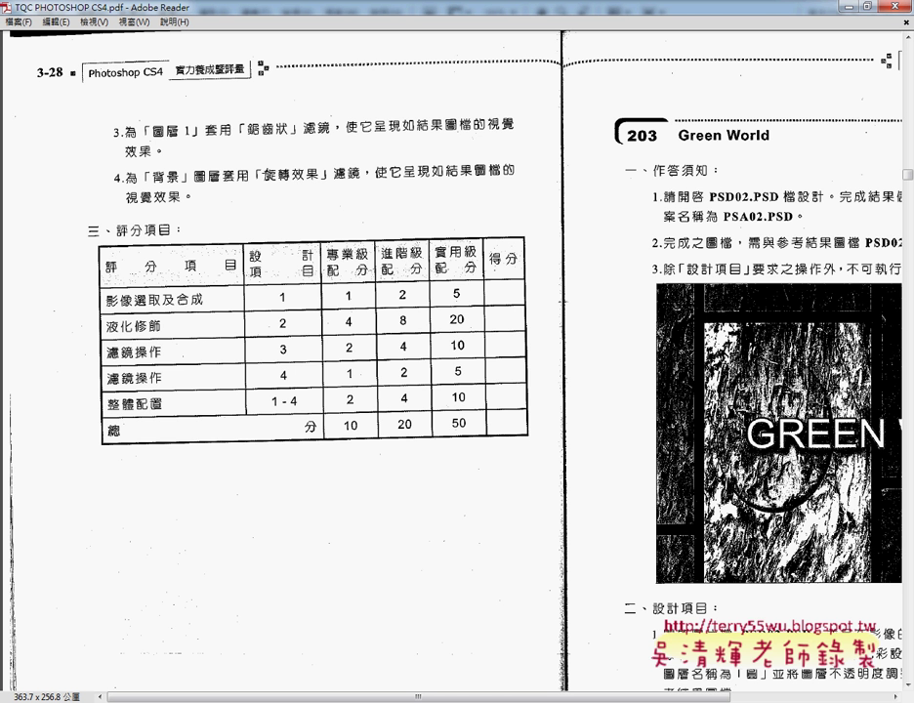
{"action": "left_click", "coordinate": [845, 8]}
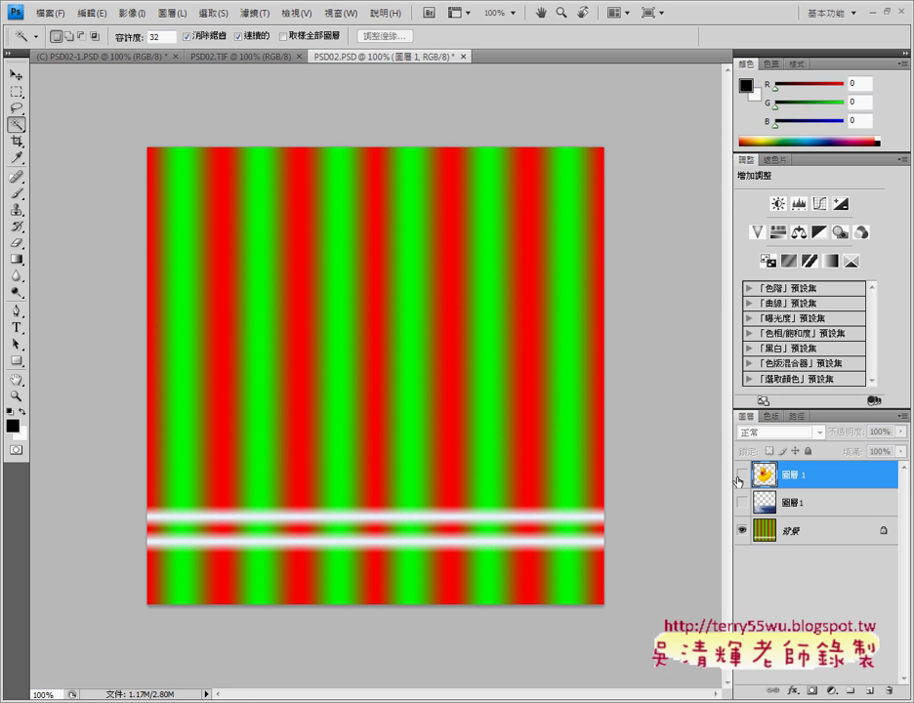
{"action": "left_click", "coordinate": [815, 534]}
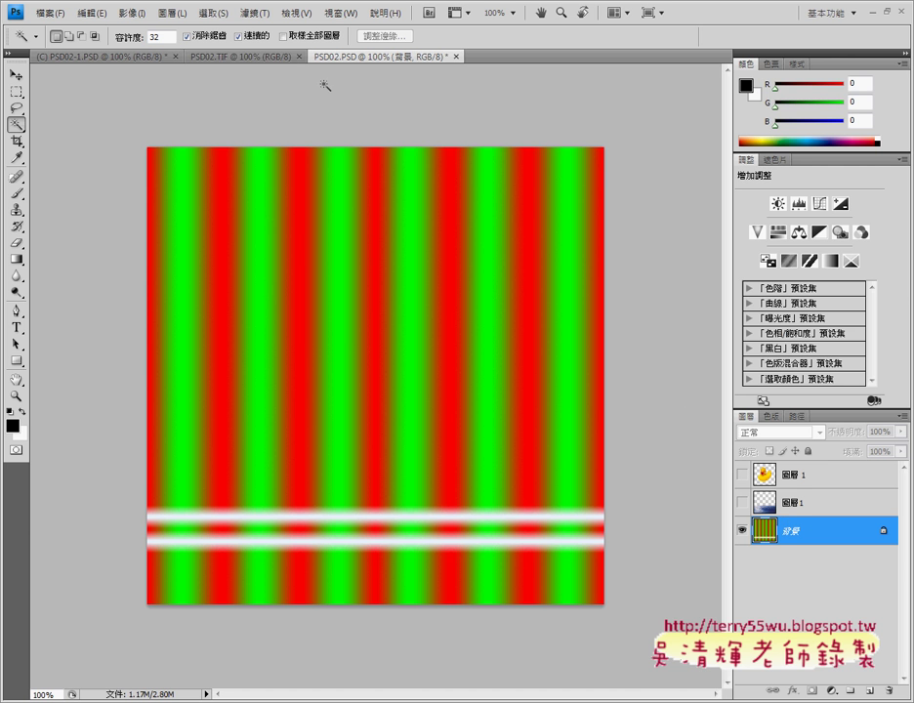
Open the Filter (濾鏡) menu to reach the Distort (扭曲) filters
{"action": "left_click", "coordinate": [266, 14]}
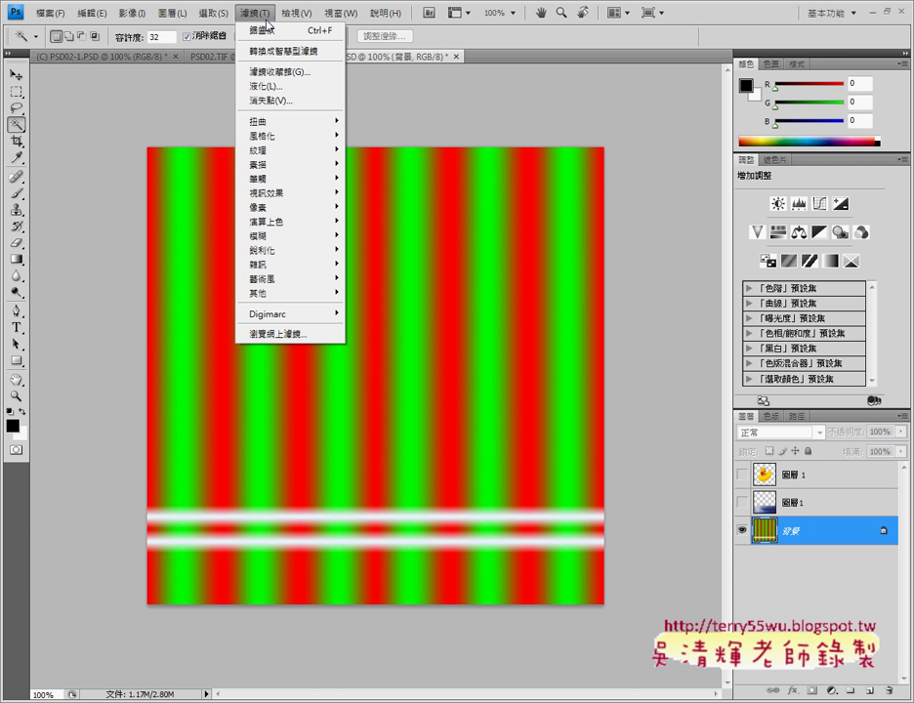
{"action": "mouse_move", "coordinate": [283, 120]}
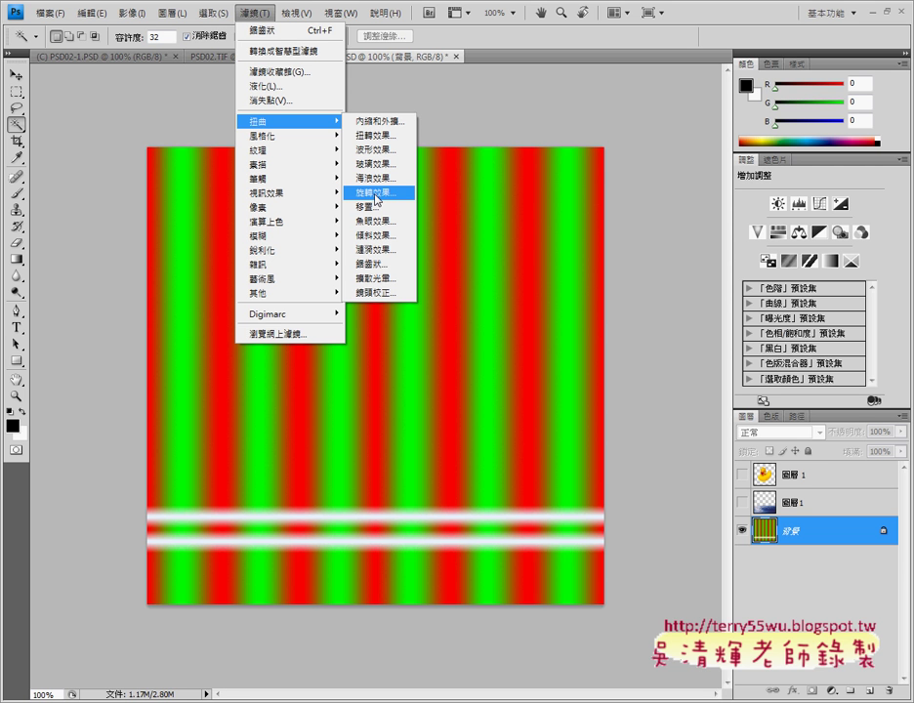
Apply Polar Coordinates (旋轉效果) to the background using Rectangular to Polar
{"action": "left_click", "coordinate": [376, 195]}
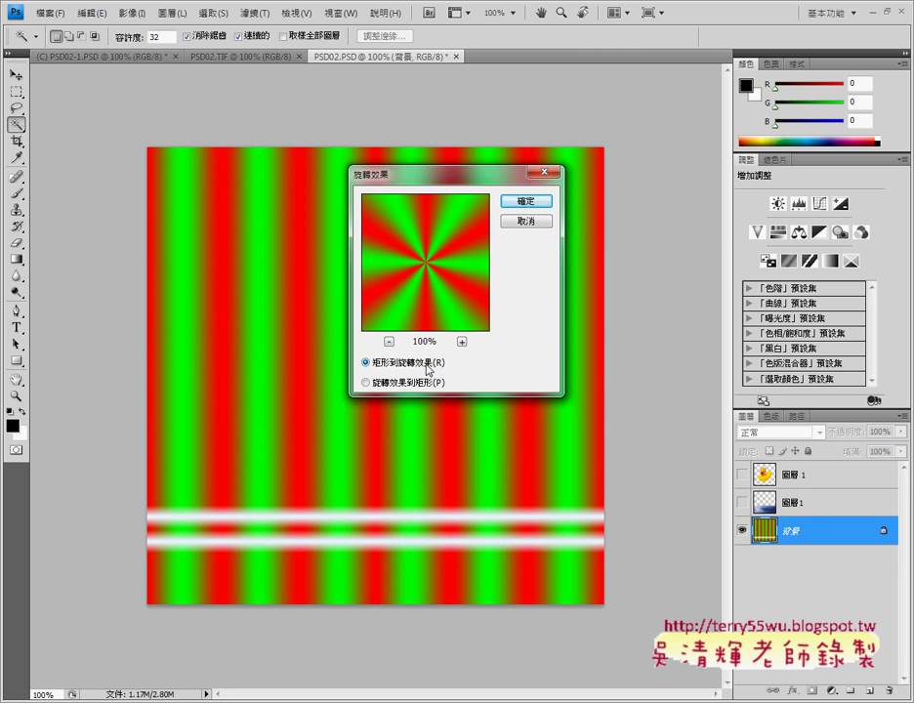
{"action": "left_click", "coordinate": [389, 385]}
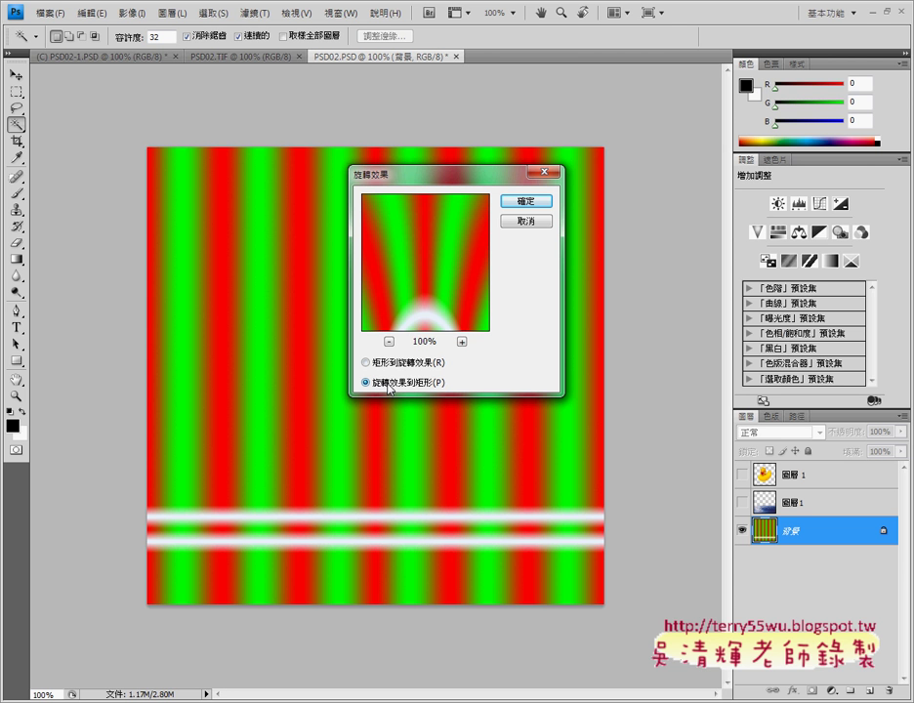
{"action": "left_click", "coordinate": [425, 363]}
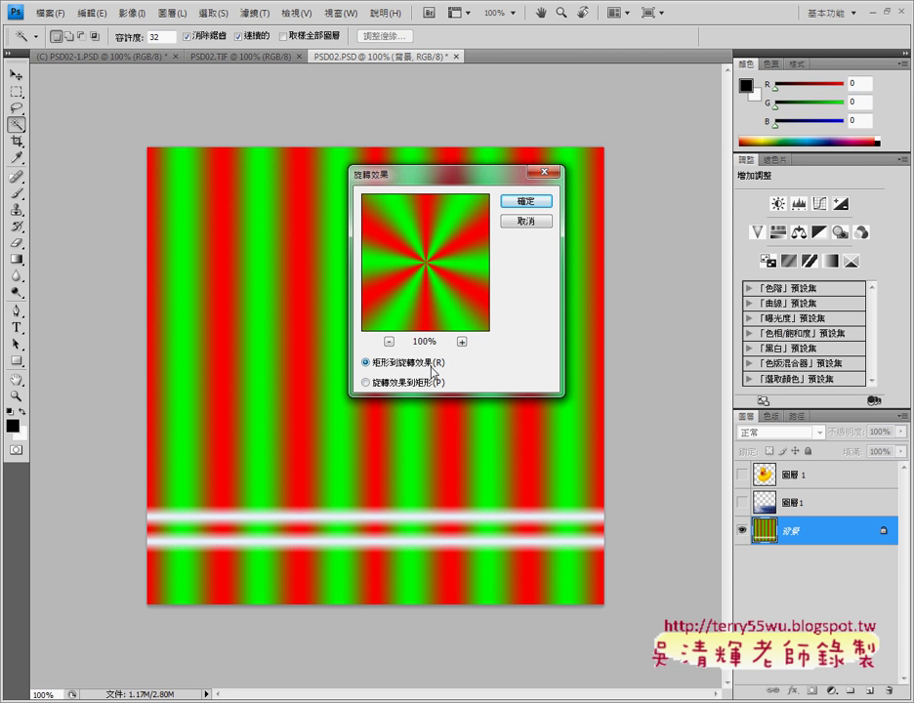
{"action": "left_click", "coordinate": [534, 204]}
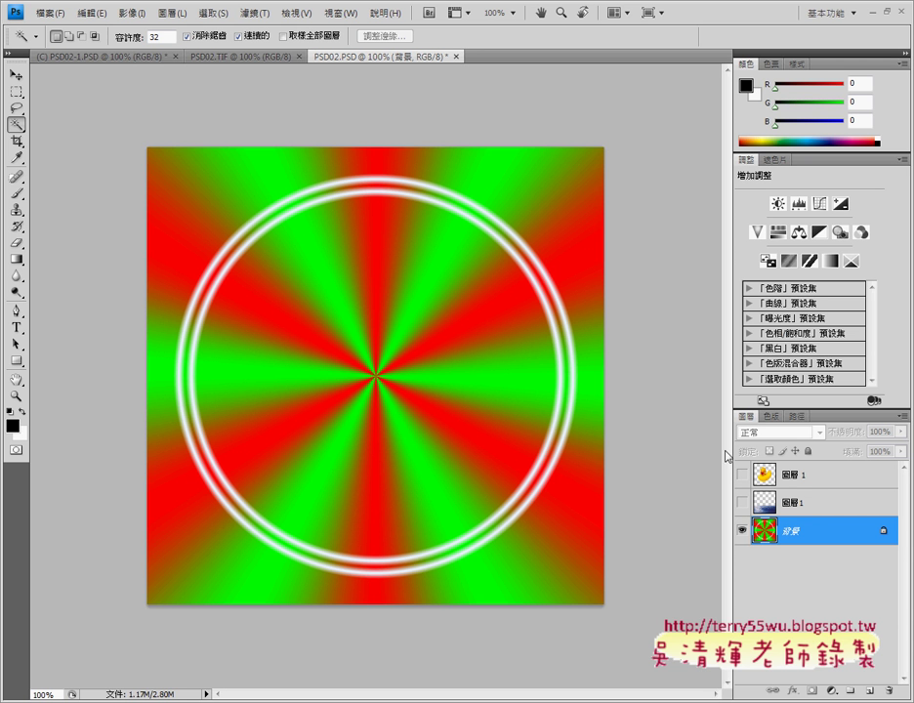
Show the duck and water layers again, then browse Save As to the 202 folder and cancel
{"action": "left_click", "coordinate": [742, 475]}
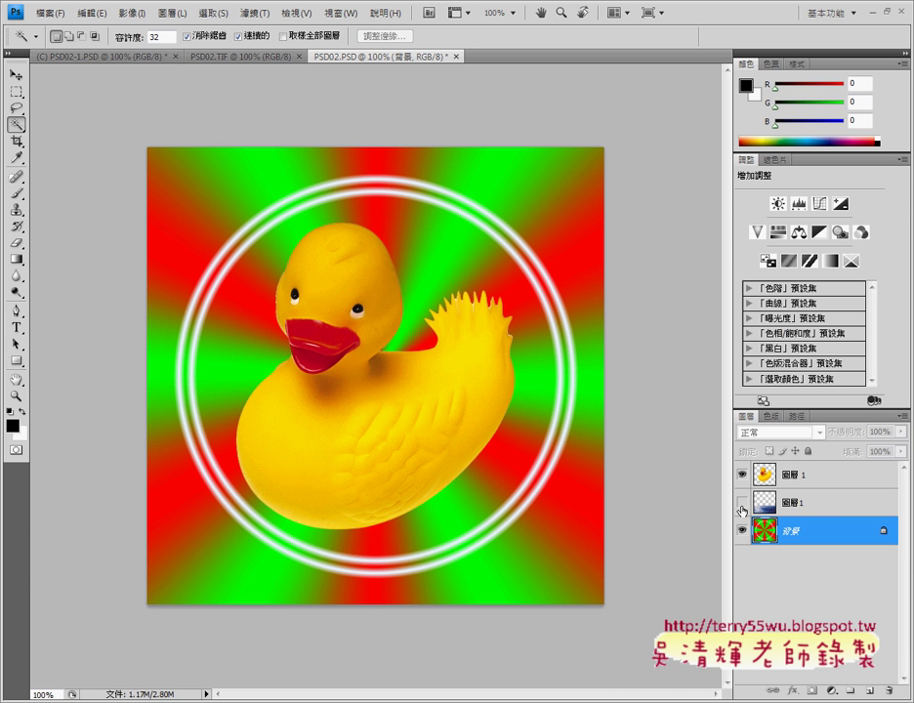
{"action": "left_click", "coordinate": [744, 504]}
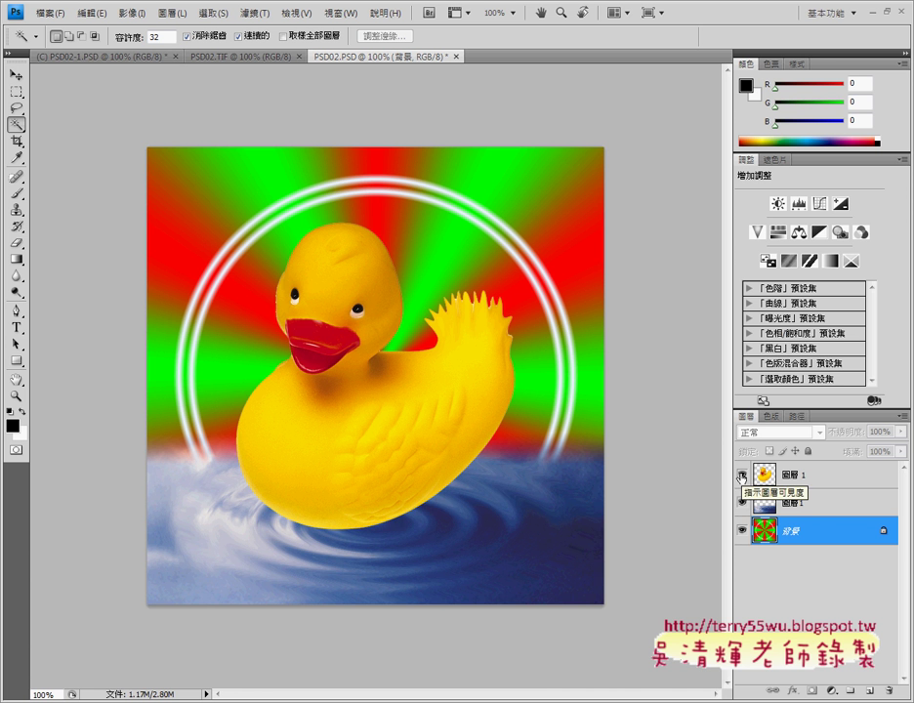
{"action": "left_click", "coordinate": [47, 13]}
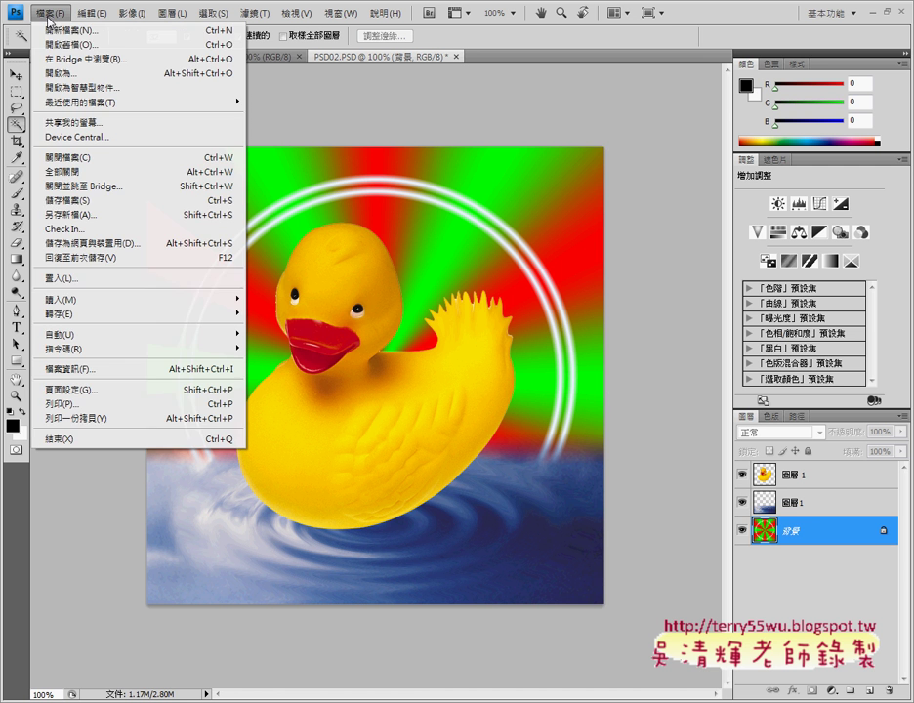
{"action": "left_click", "coordinate": [78, 215]}
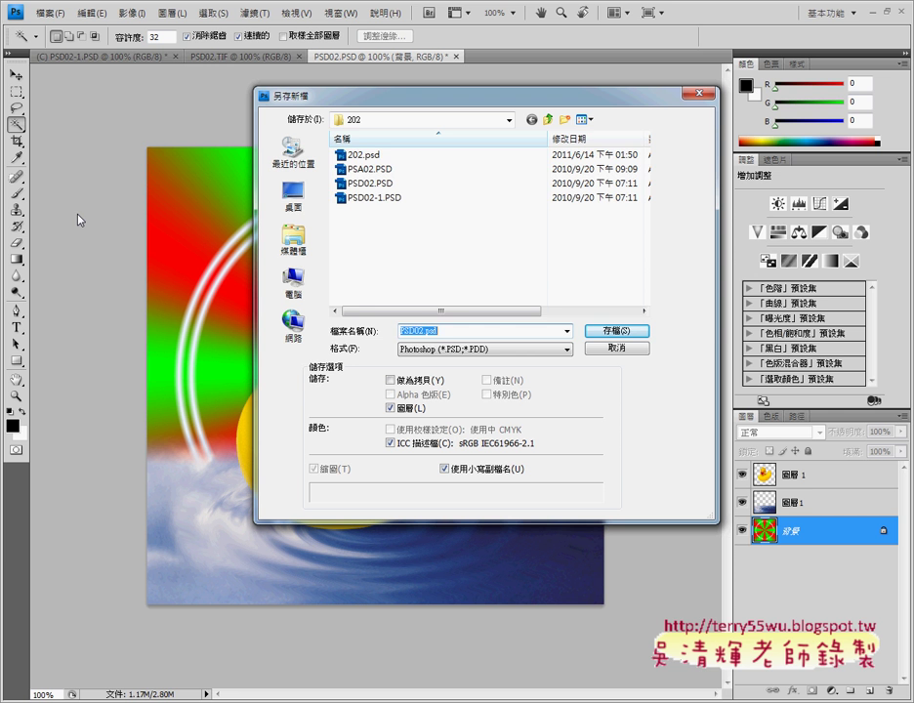
{"action": "left_click", "coordinate": [293, 195]}
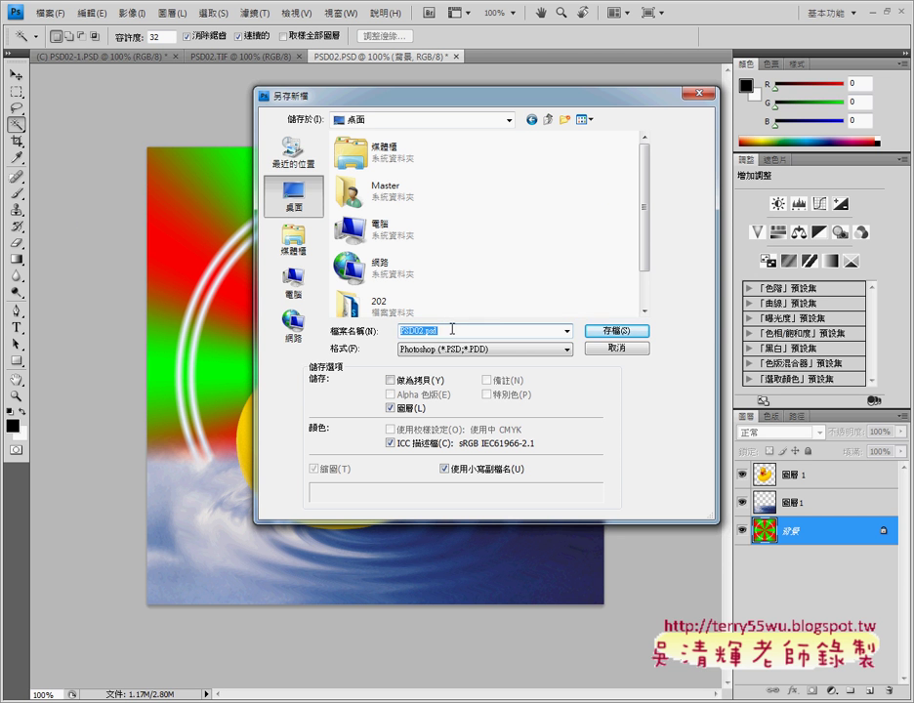
{"action": "type", "text": "202"}
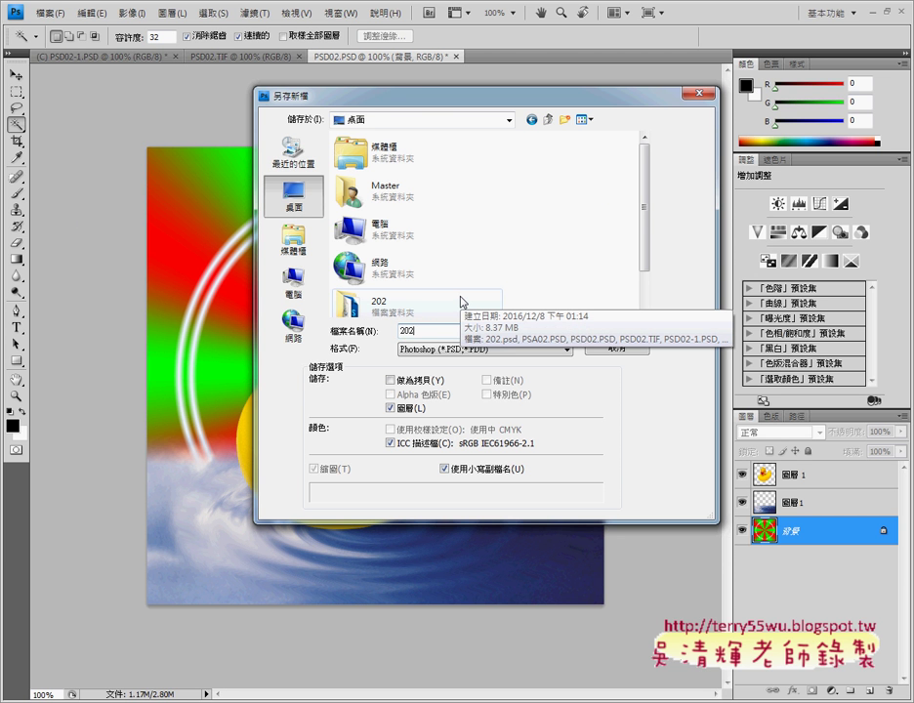
{"action": "key", "text": "Return"}
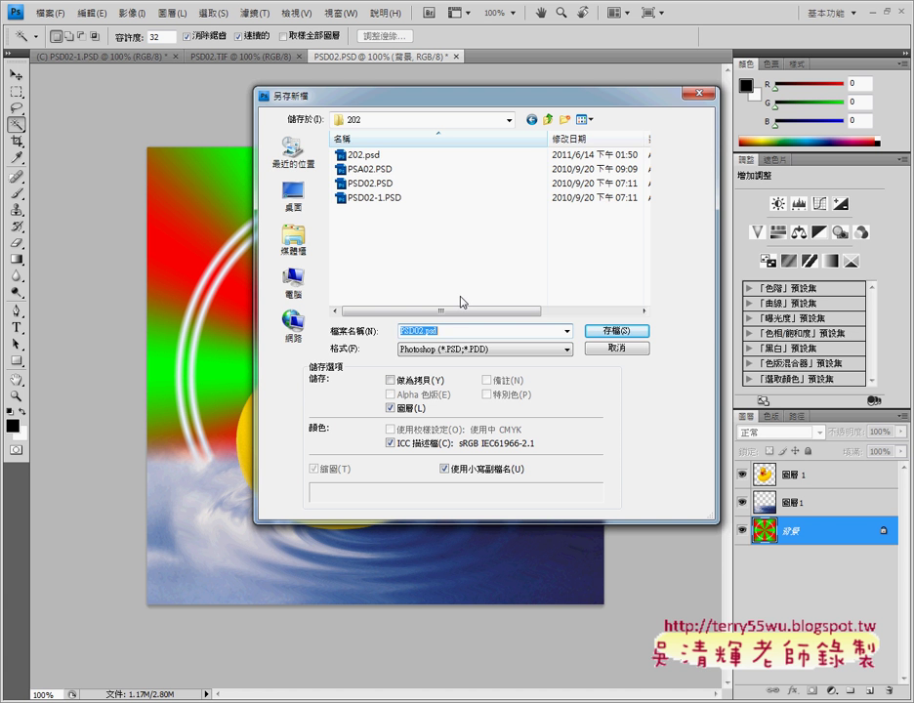
{"action": "left_click", "coordinate": [617, 349]}
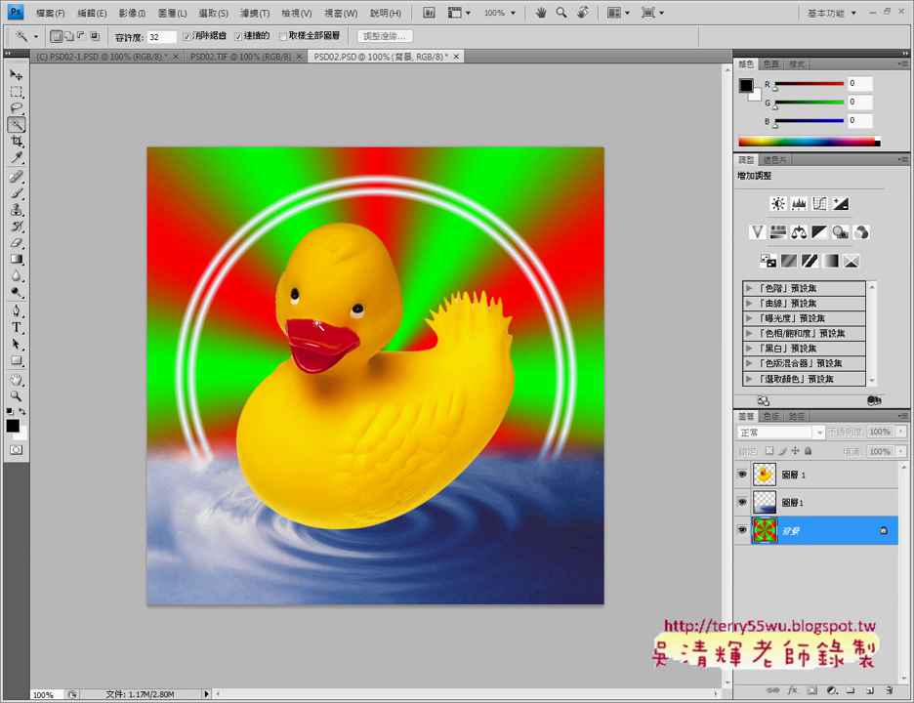
Deselect the duck in PSD02-1.PSD with Select (選取) > Deselect, then view the reference PSD02.TIF
{"action": "left_click", "coordinate": [112, 58]}
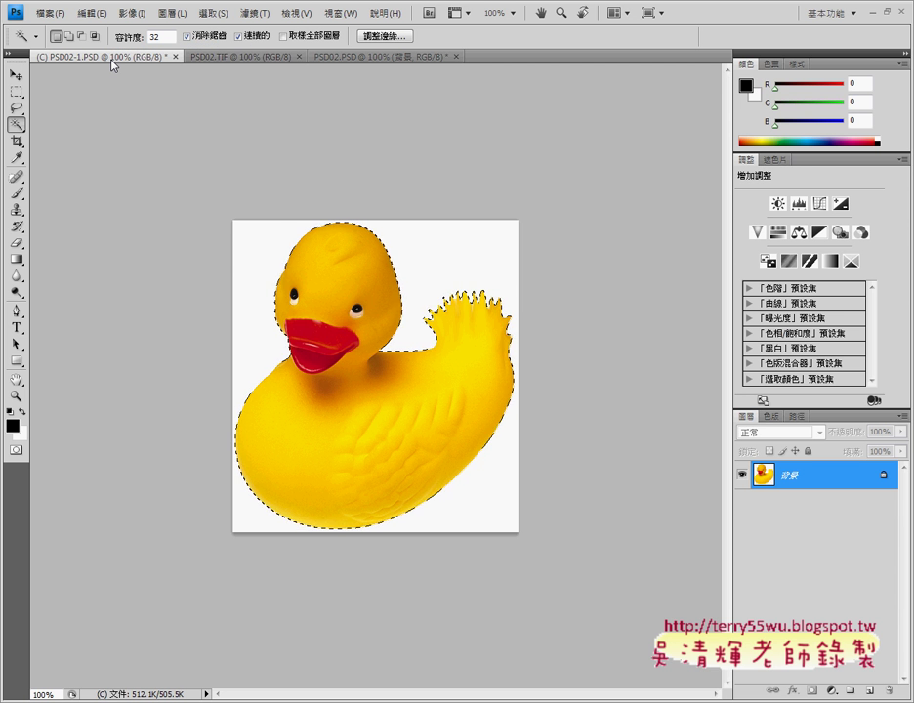
{"action": "left_click", "coordinate": [213, 13]}
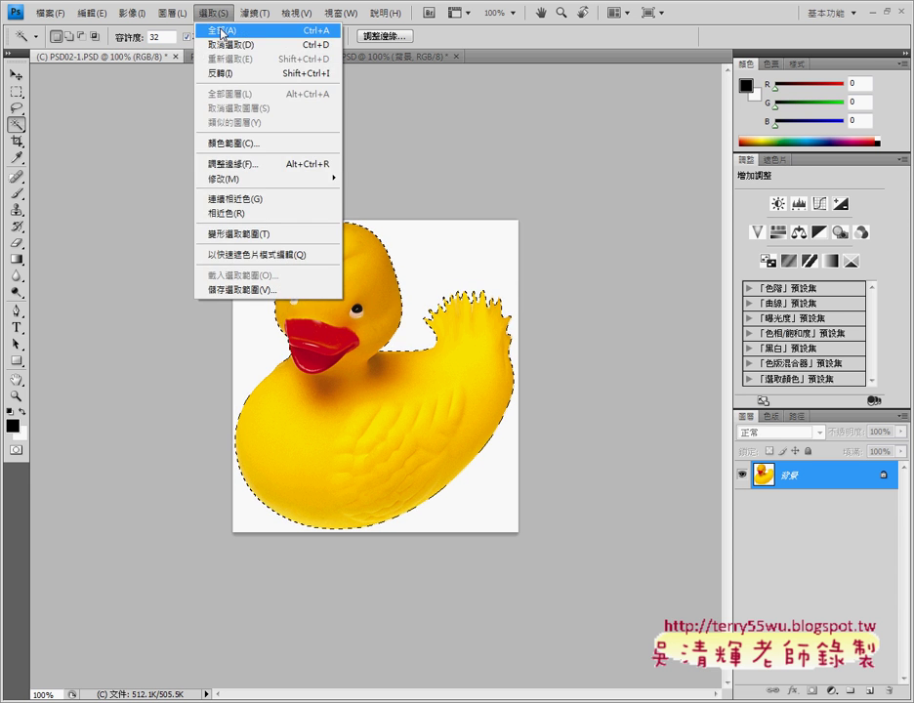
{"action": "left_click", "coordinate": [240, 44]}
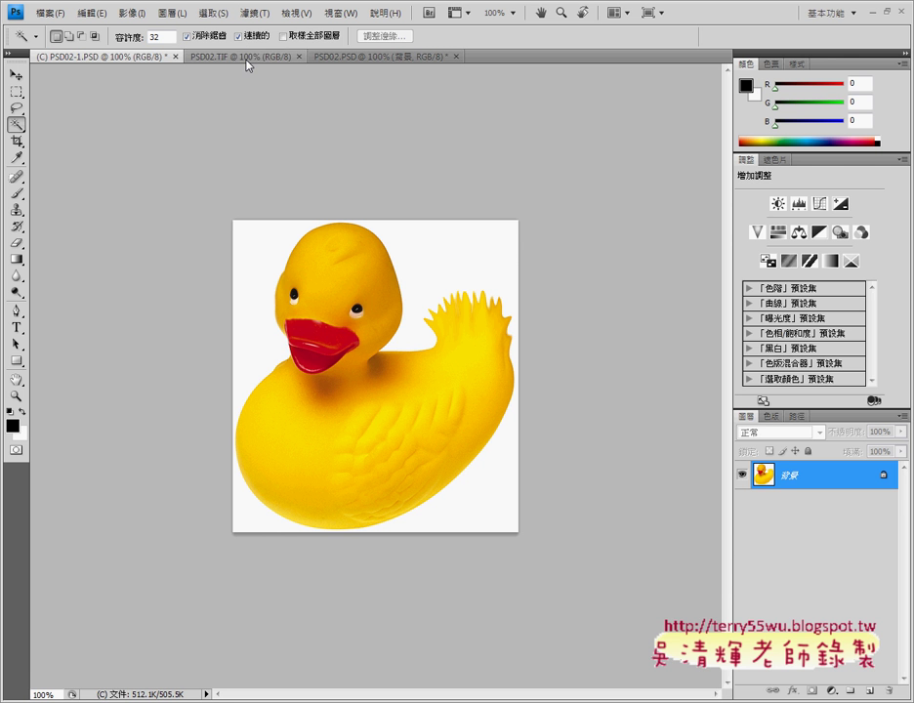
{"action": "left_click", "coordinate": [248, 57]}
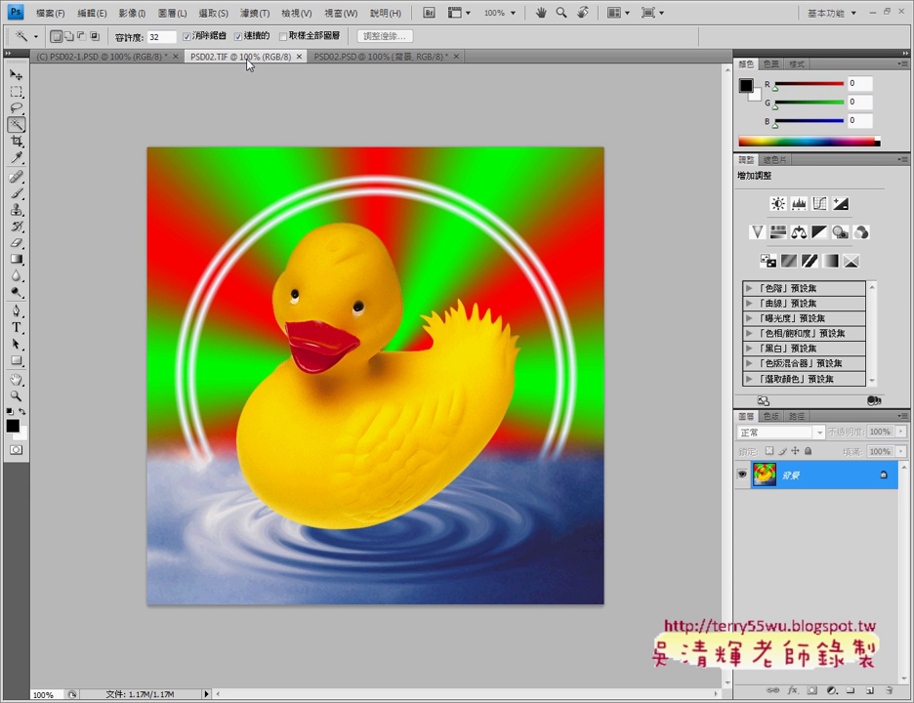